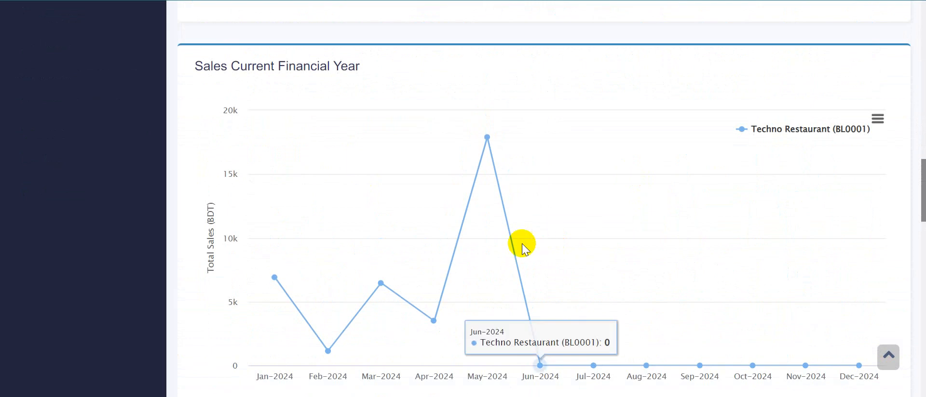
# Step: Review the dashboard's current financial year sales chart, the sales and purchase payment due tables, and the product stock alert
pyautogui.scroll(-1, 522, 244)
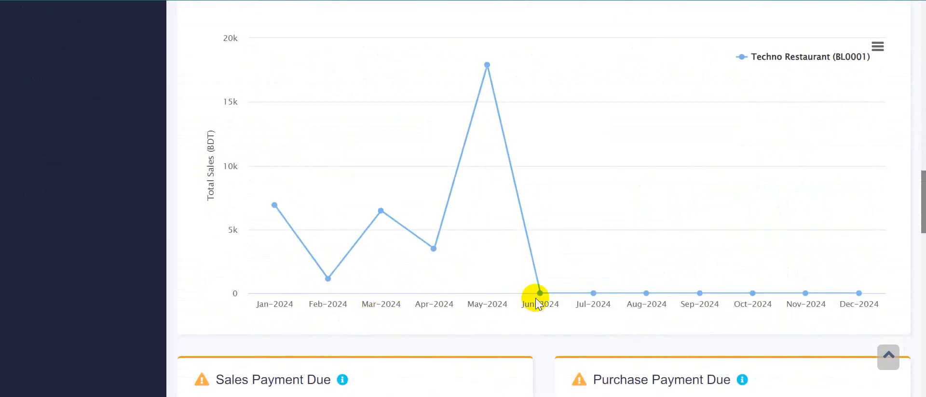
pyautogui.scroll(-4, 533, 299)
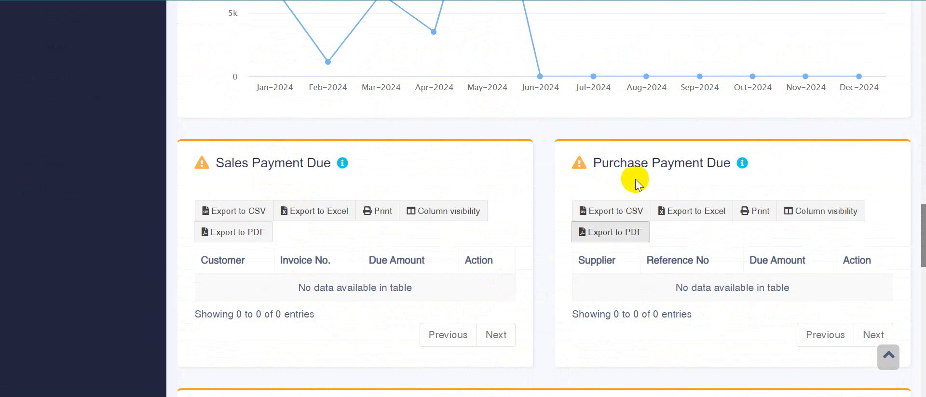
pyautogui.scroll(-4, 516, 187)
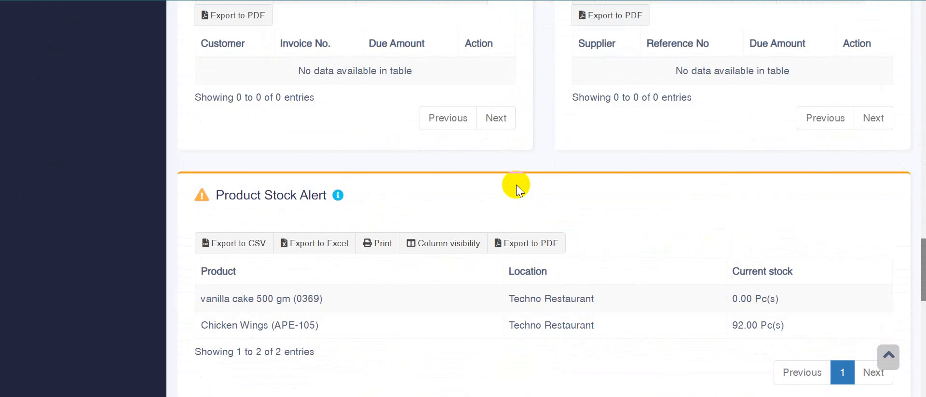
pyautogui.scroll(10, 275, 303)
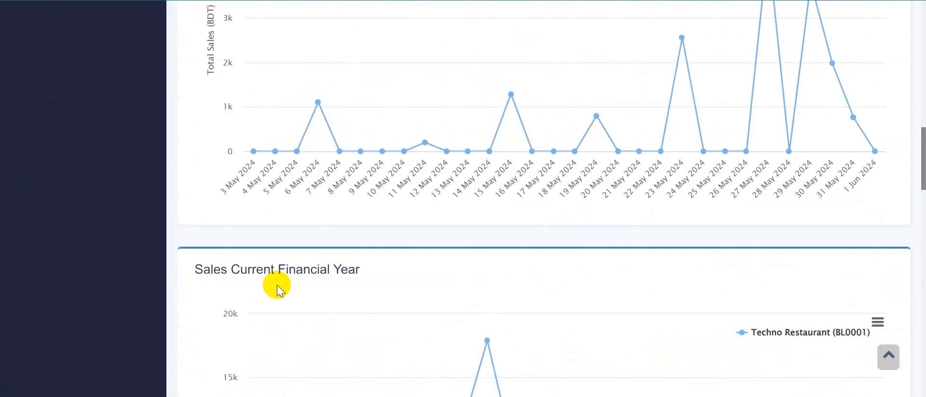
pyautogui.scroll(10, 277, 289)
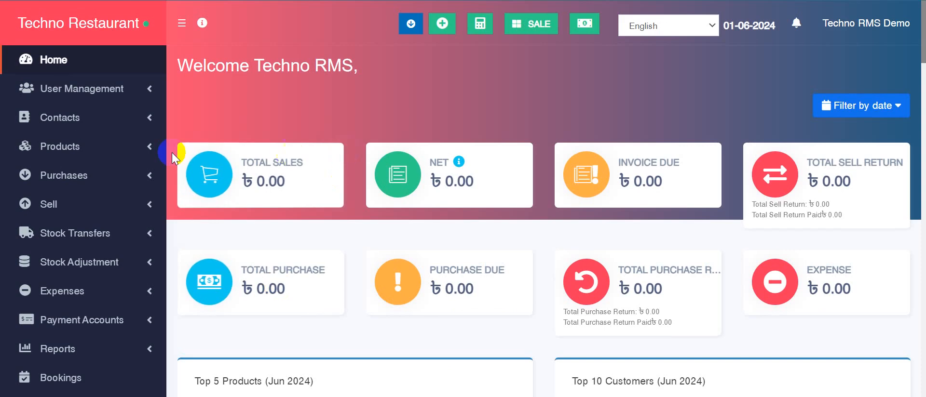
# Step: Open the form for adding a new product and look over its fields
pyautogui.click(86, 146)
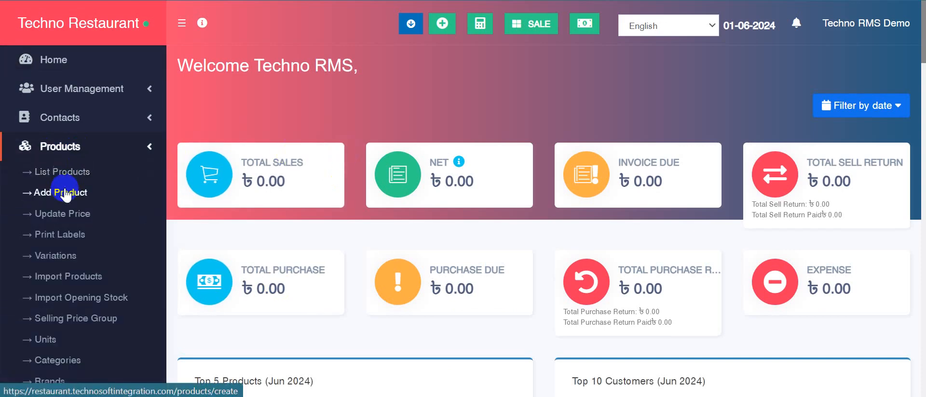
pyautogui.click(65, 194)
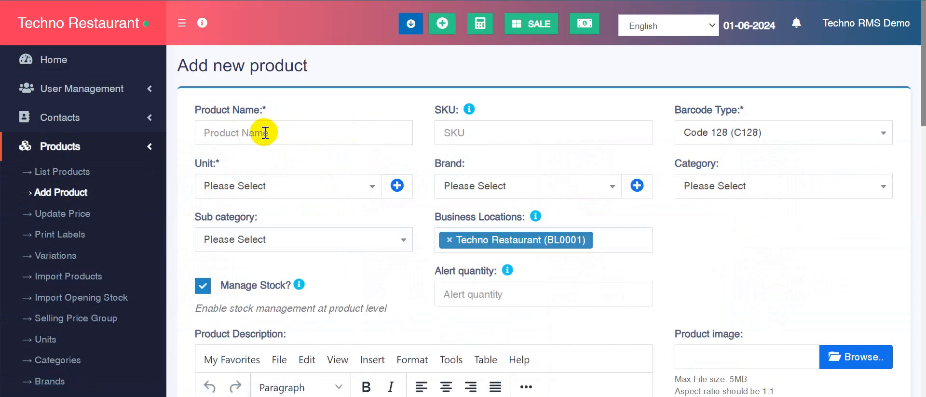
pyautogui.click(267, 133)
pyautogui.click(693, 263)
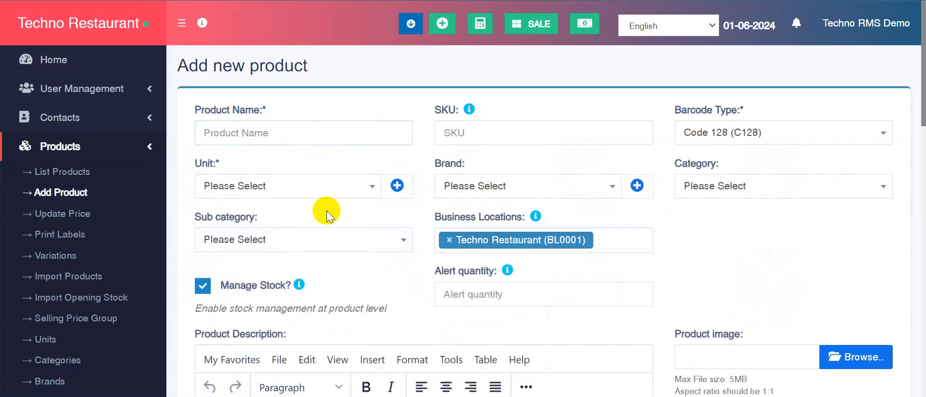
# Step: Leave the new product form without saving and browse the list of all products
pyautogui.click(70, 177)
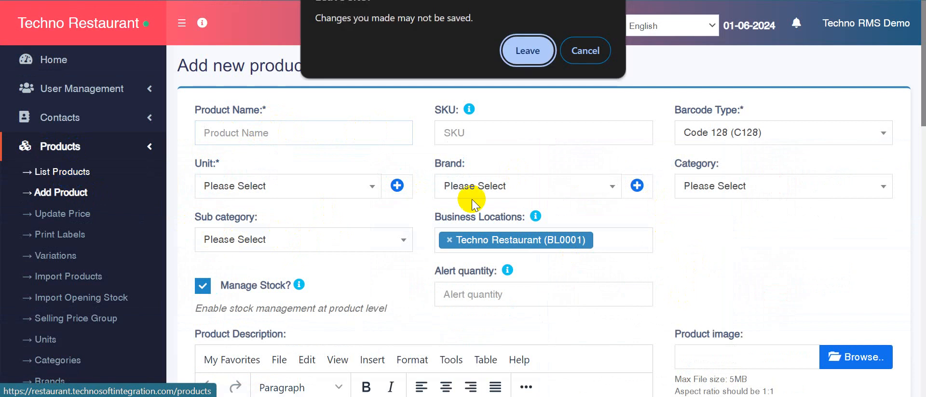
pyautogui.click(525, 49)
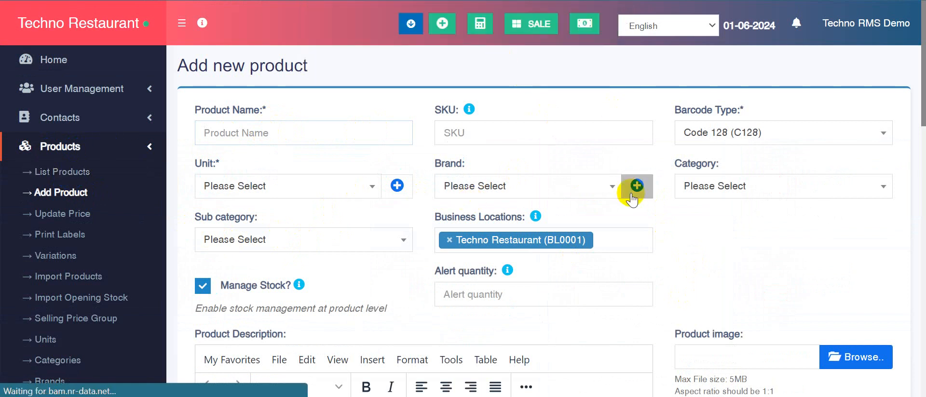
pyautogui.scroll(-5, 630, 193)
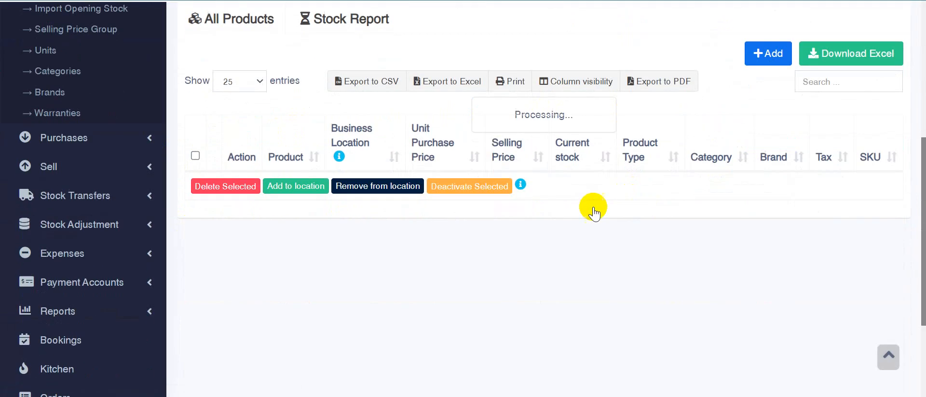
pyautogui.scroll(-1, 333, 232)
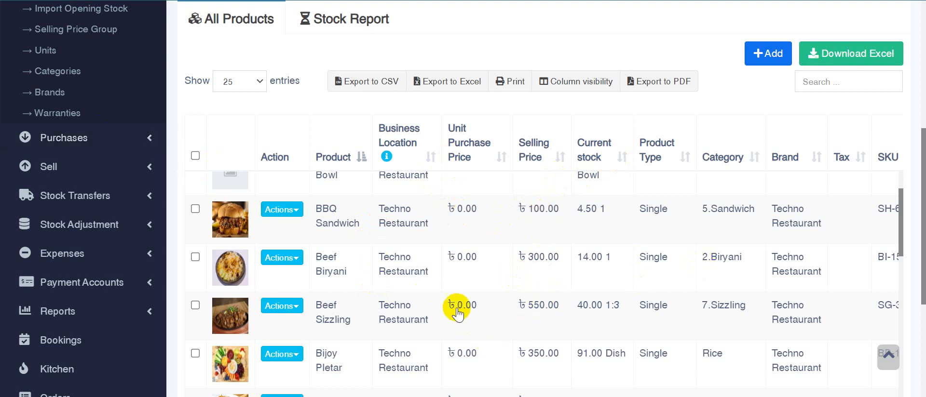
pyautogui.scroll(6, 455, 313)
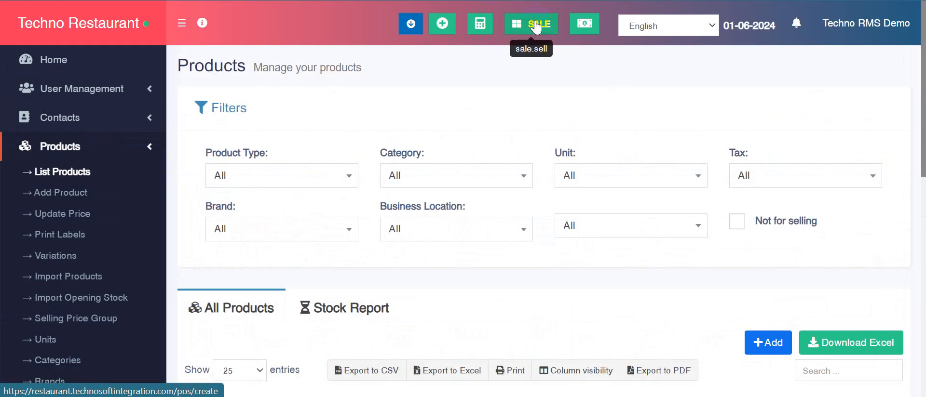
# Step: Open the point-of-sale screen and browse its product grid
pyautogui.click(528, 31)
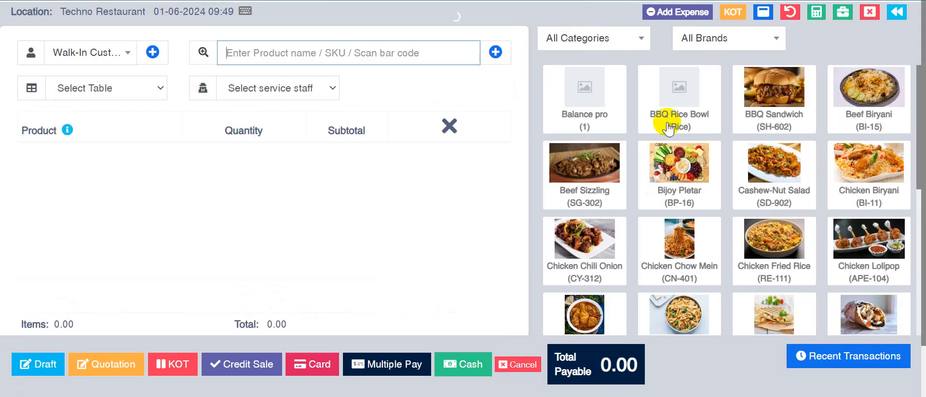
pyautogui.scroll(-3, 762, 118)
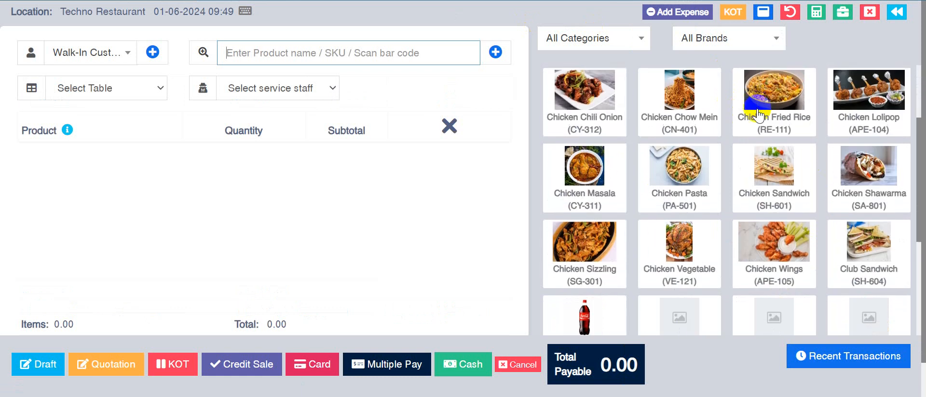
pyautogui.scroll(-3, 760, 116)
# Step: View the products in the 8.Shawarma and 4.Juice&Shake categories, and return the product grid to All Categories
pyautogui.click(643, 39)
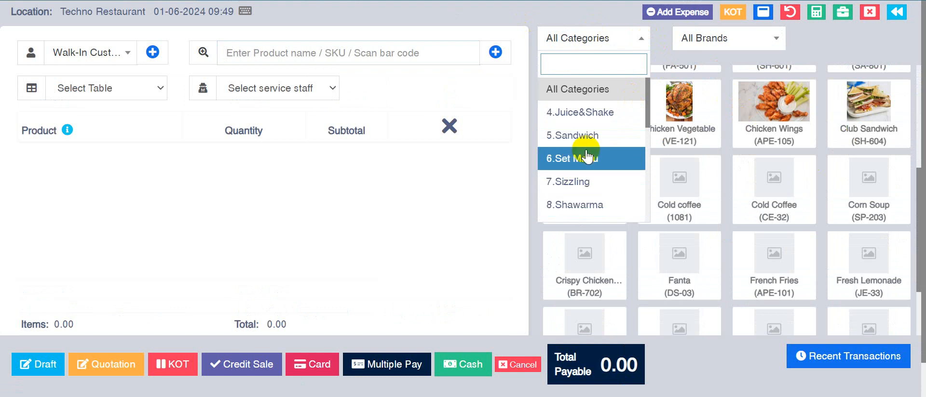
pyautogui.scroll(-3, 587, 149)
pyautogui.click(590, 127)
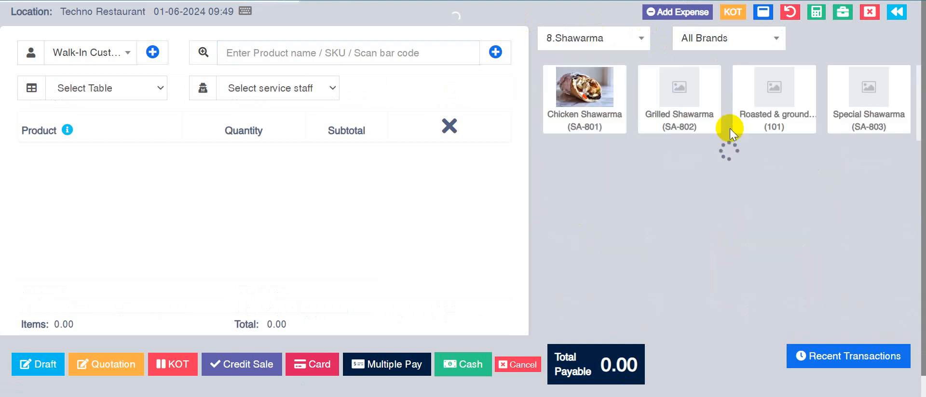
pyautogui.click(615, 41)
pyautogui.click(596, 111)
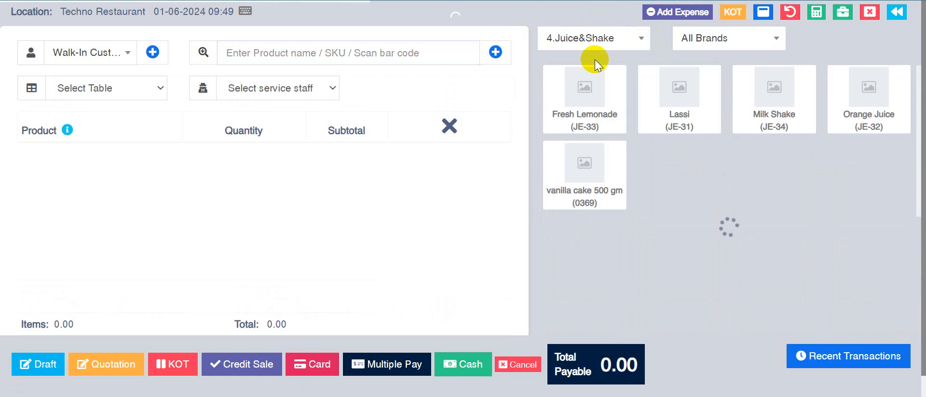
pyautogui.click(595, 45)
pyautogui.click(592, 89)
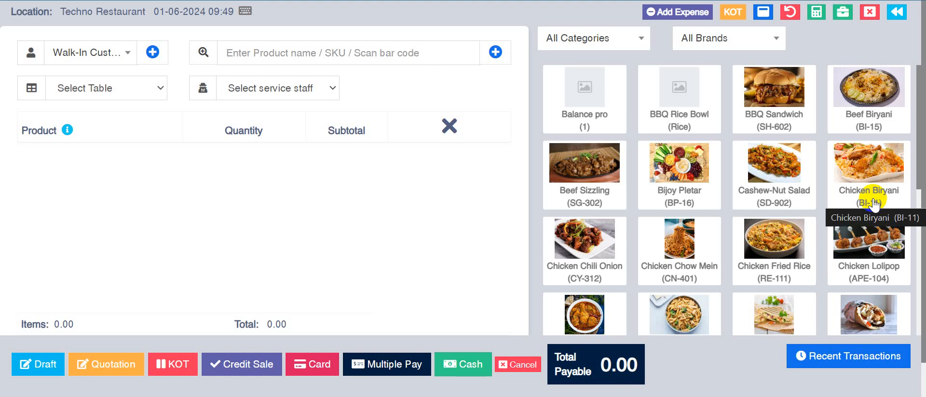
# Step: Add one Cashew-Nut Salad and one Beef Sizzling to the order
pyautogui.click(767, 176)
pyautogui.click(585, 166)
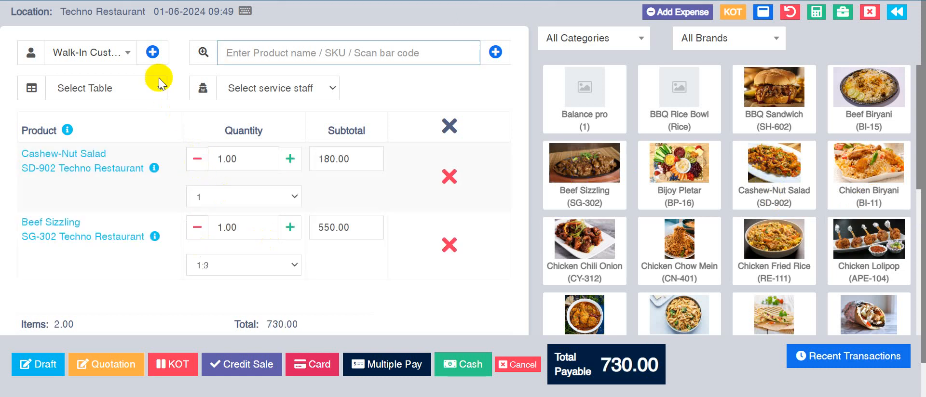
# Step: Look at the new customer contact form with the Individual type chosen, and close it without saving
pyautogui.click(152, 52)
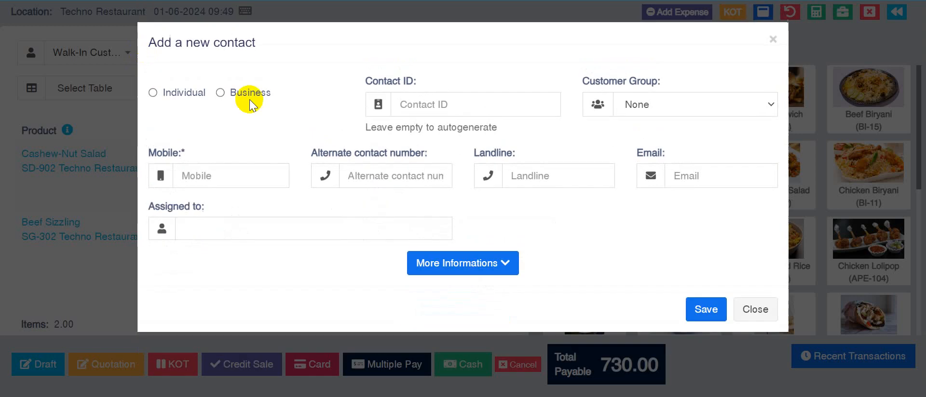
pyautogui.click(176, 93)
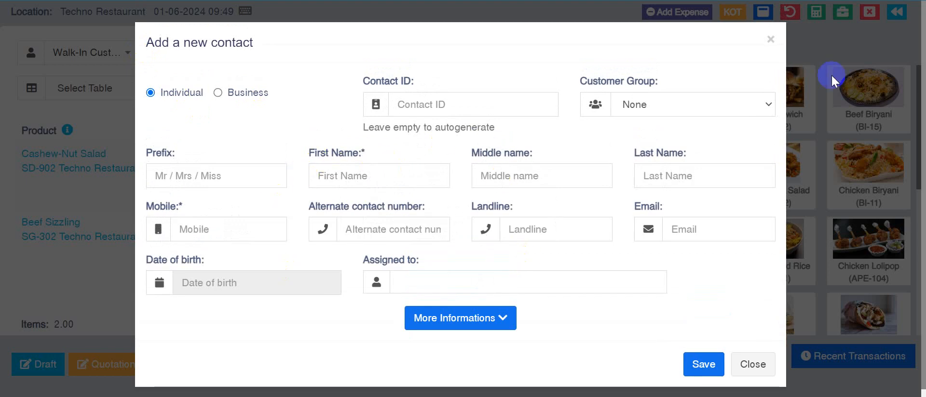
pyautogui.click(769, 40)
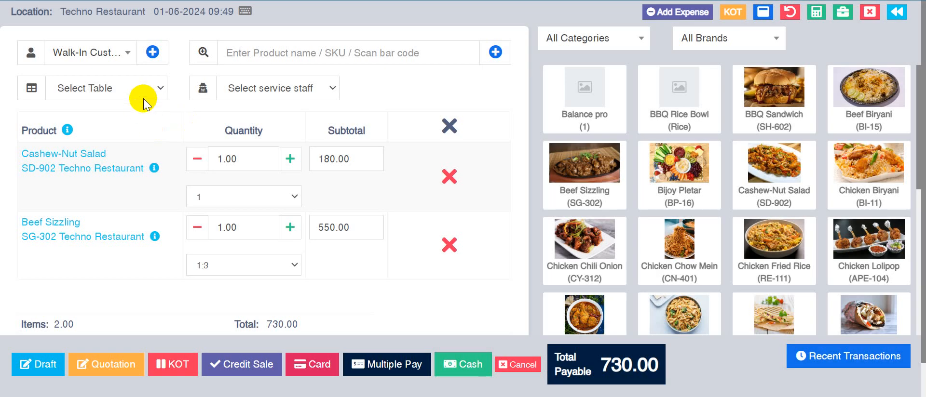
# Step: Check the available tables and service staff for the order without choosing any
pyautogui.click(147, 89)
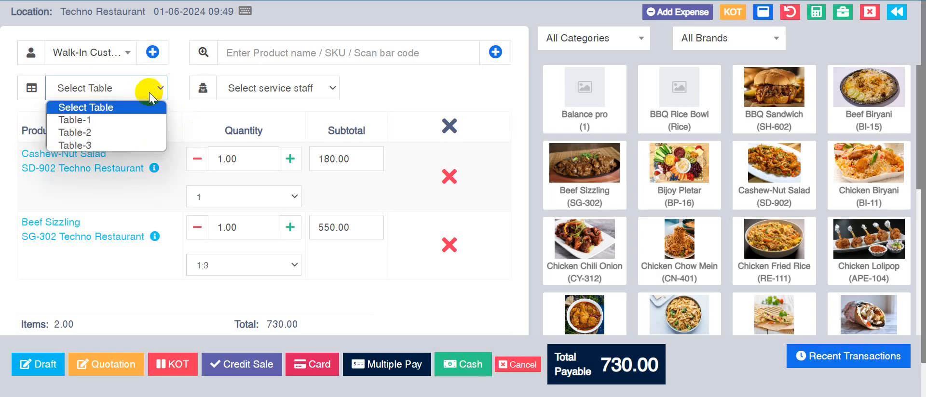
pyautogui.click(391, 97)
pyautogui.click(311, 97)
pyautogui.click(309, 106)
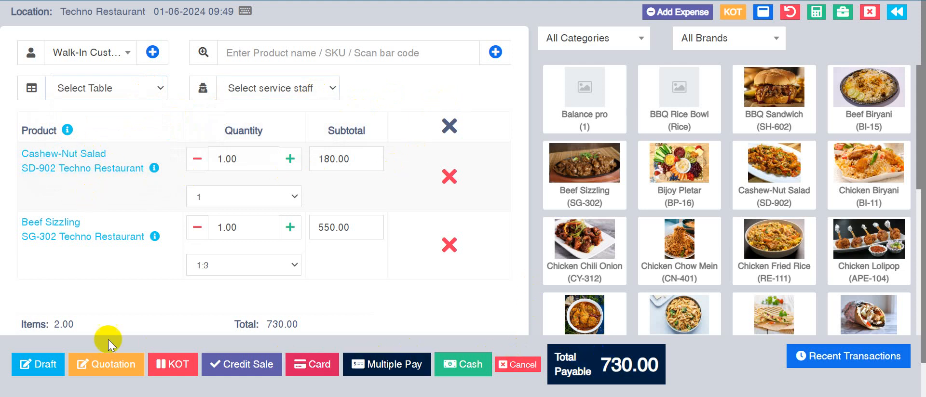
# Step: Apply a Percentage discount of 10 to the order
pyautogui.scroll(-1, 113, 285)
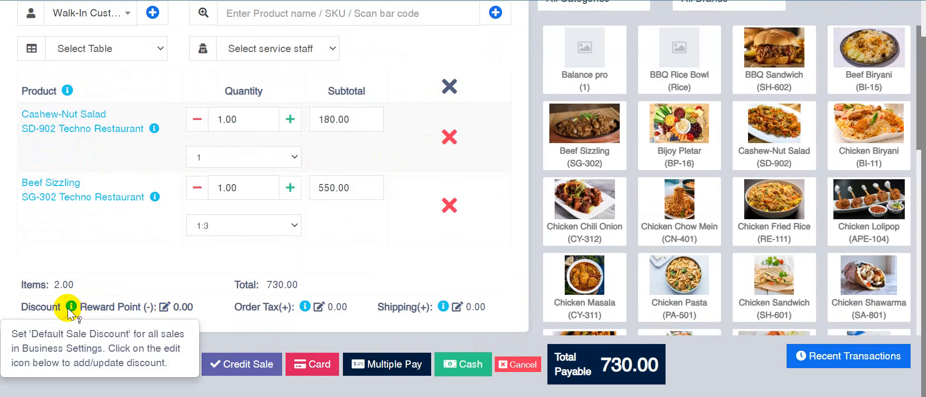
pyautogui.click(164, 307)
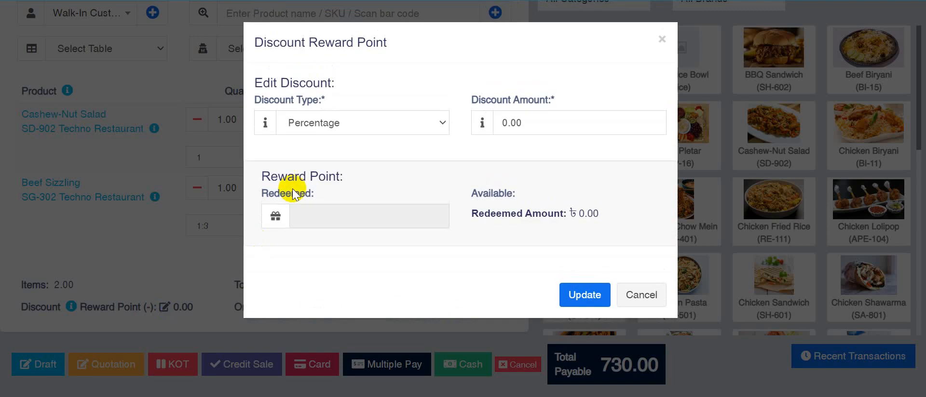
pyautogui.click(345, 119)
pyautogui.click(333, 155)
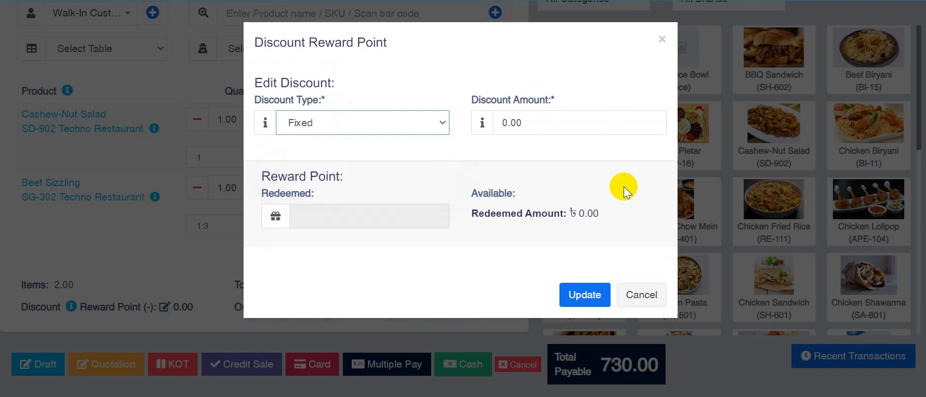
pyautogui.click(357, 129)
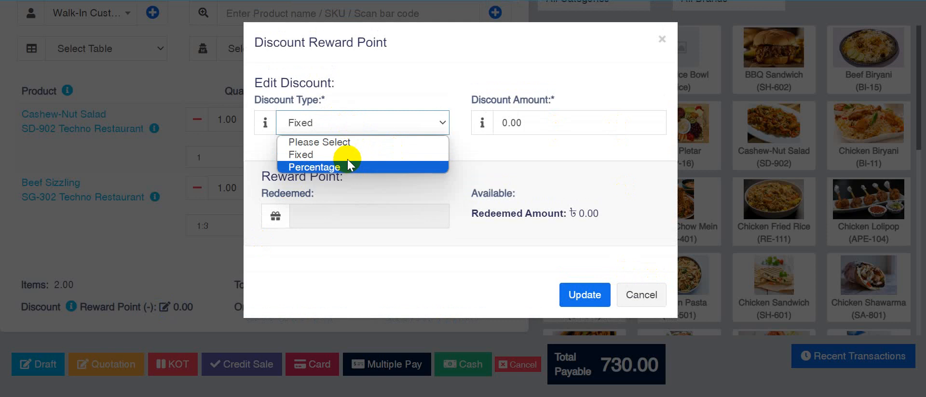
pyautogui.click(350, 161)
pyautogui.moveTo(538, 120); pyautogui.dragTo(494, 135)
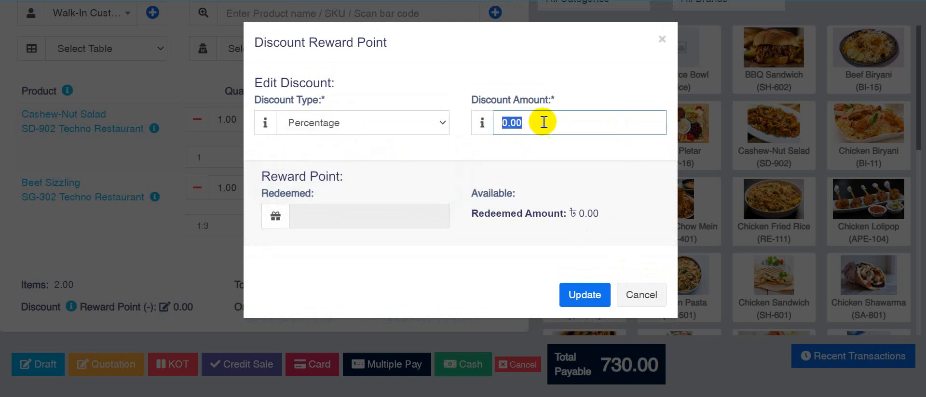
pyautogui.write('10')
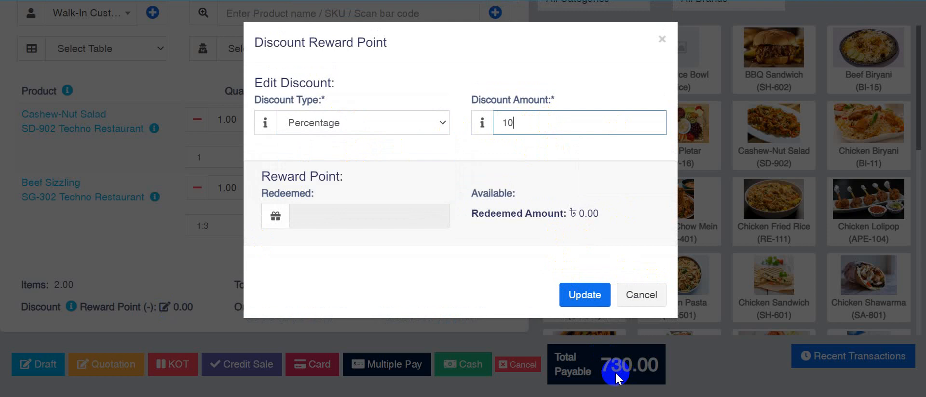
pyautogui.click(584, 294)
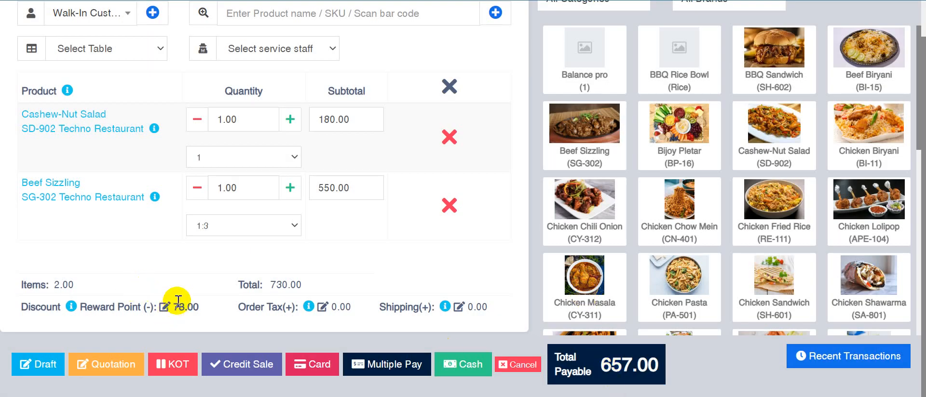
# Step: Complete the sale with a cash payment and dismiss the invoice print preview without saving
pyautogui.scroll(1, 416, 208)
pyautogui.scroll(-1, 417, 208)
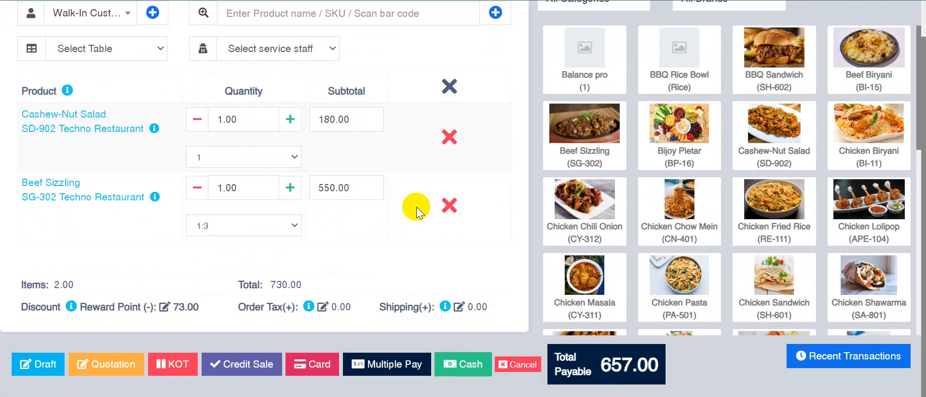
pyautogui.click(461, 365)
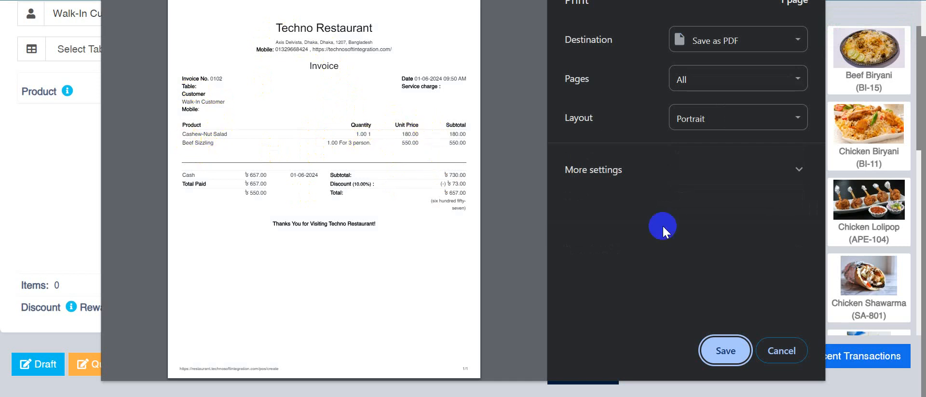
pyautogui.click(775, 349)
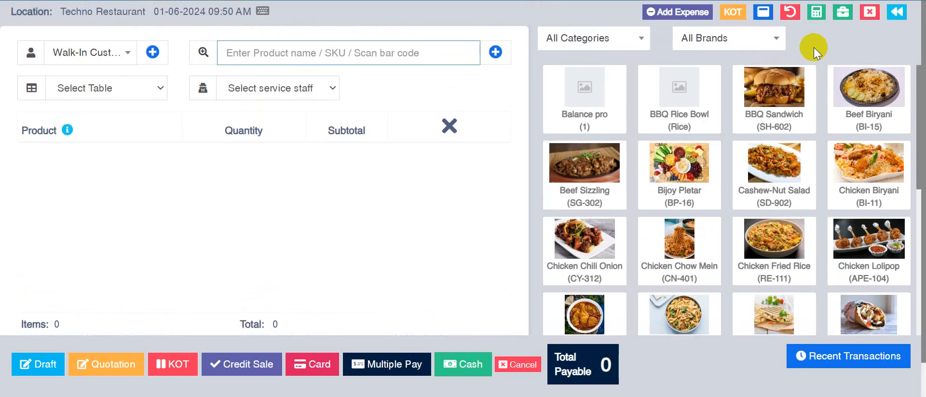
# Step: Leave the point of sale and look through the list of all sales
pyautogui.click(898, 12)
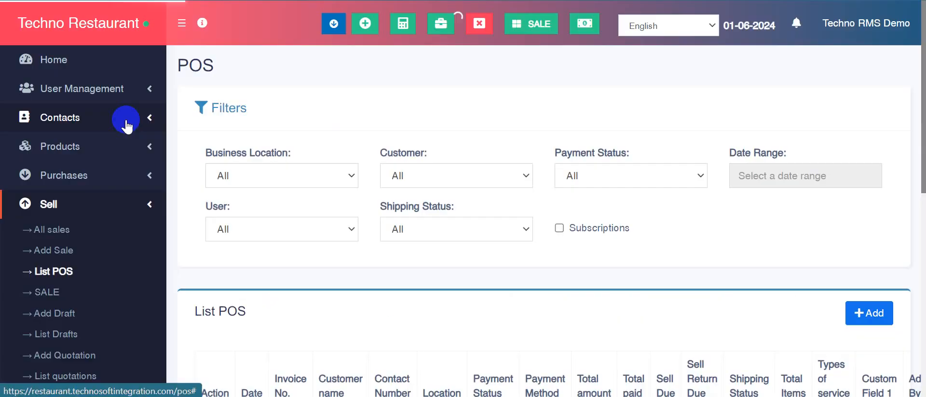
pyautogui.click(53, 228)
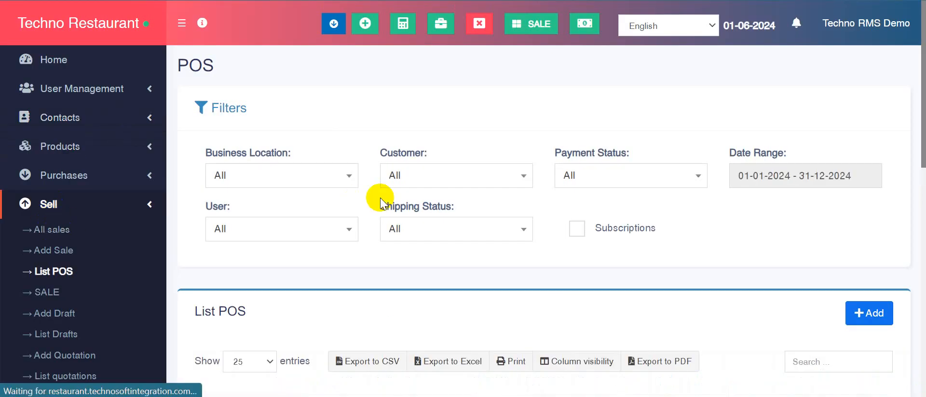
pyautogui.scroll(-5, 380, 198)
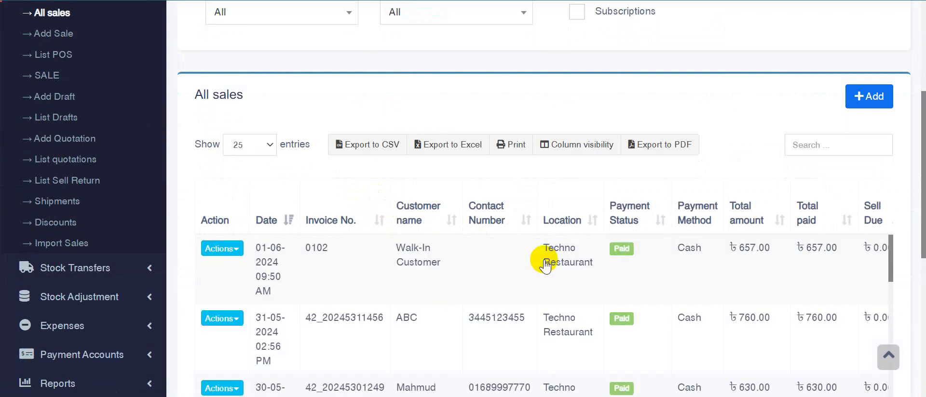
pyautogui.scroll(-3, 544, 259)
pyautogui.scroll(3, 562, 245)
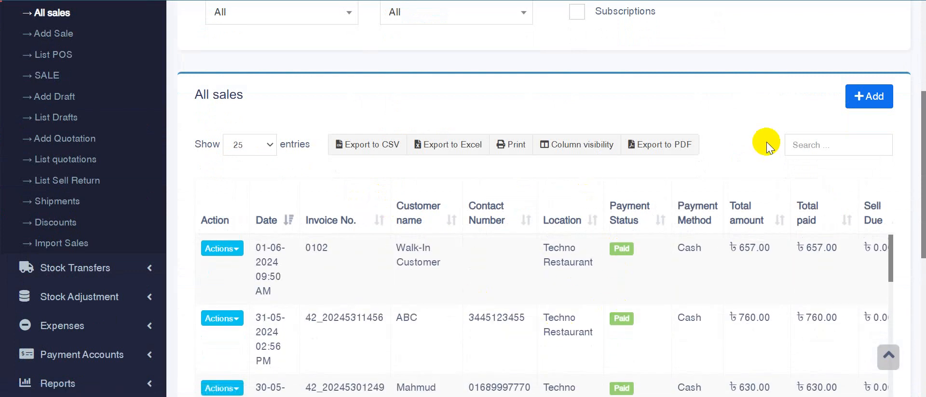
pyautogui.scroll(-3, 765, 140)
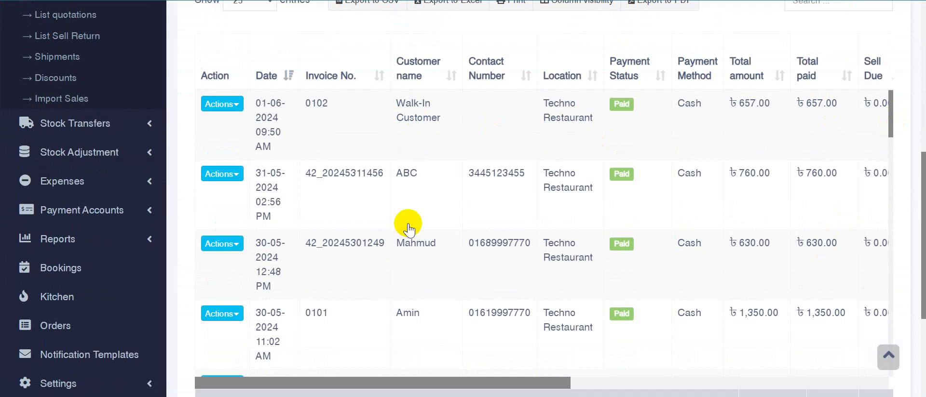
pyautogui.scroll(3, 376, 217)
pyautogui.scroll(5, 70, 117)
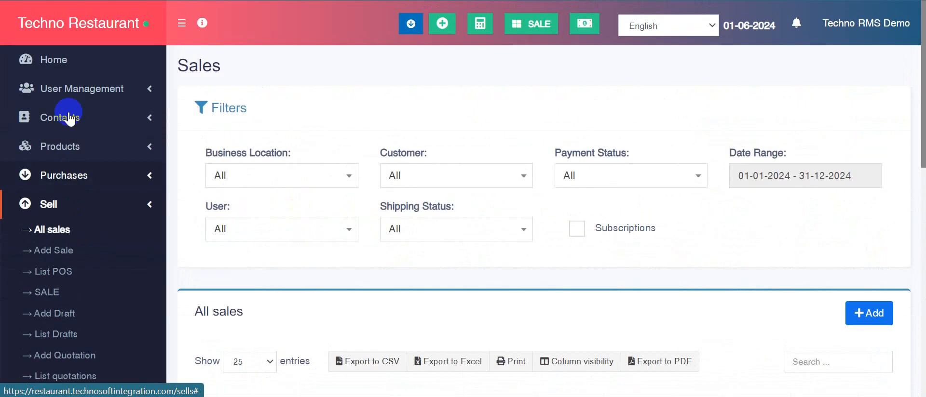
# Step: Return to the home dashboard, and open the Profit / Loss Report to examine its stock, sales, expense and profit figures
pyautogui.click(61, 70)
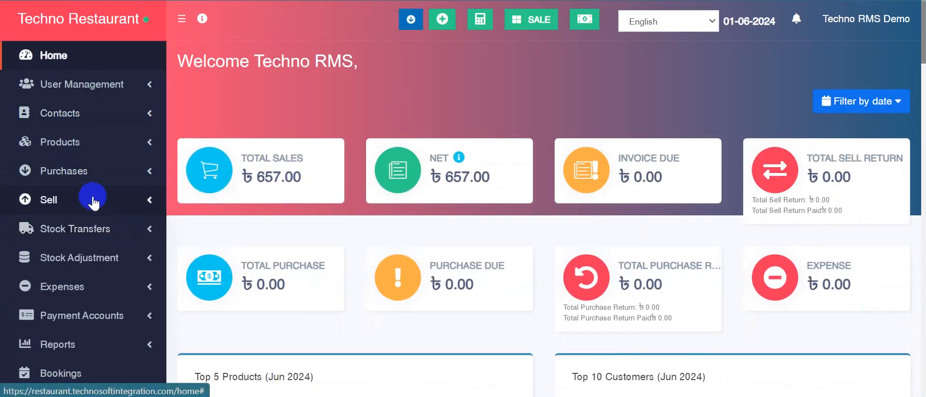
pyautogui.scroll(-5, 94, 200)
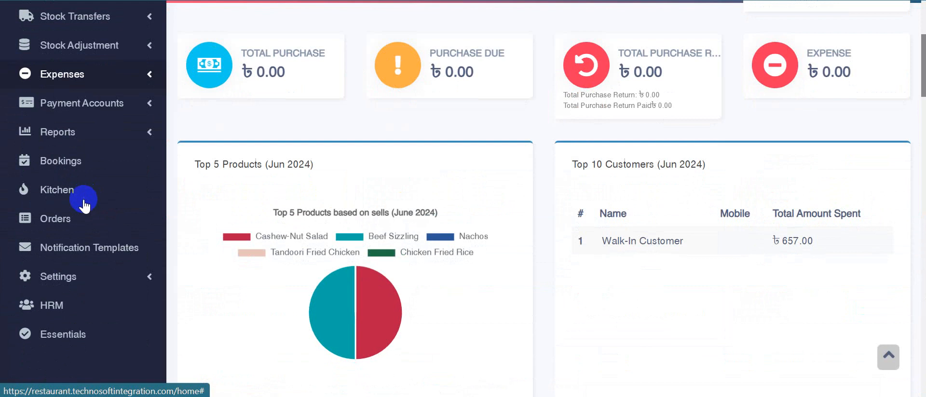
pyautogui.click(83, 140)
pyautogui.click(72, 158)
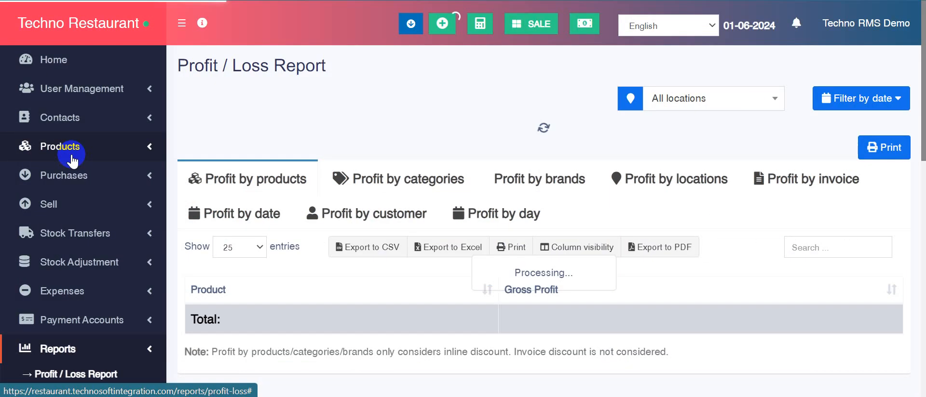
pyautogui.scroll(-10, 651, 195)
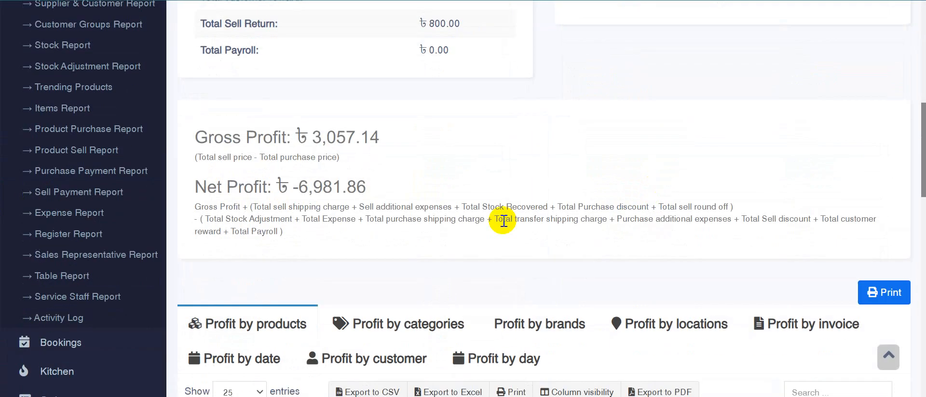
pyautogui.scroll(3, 345, 163)
pyautogui.scroll(5, 345, 163)
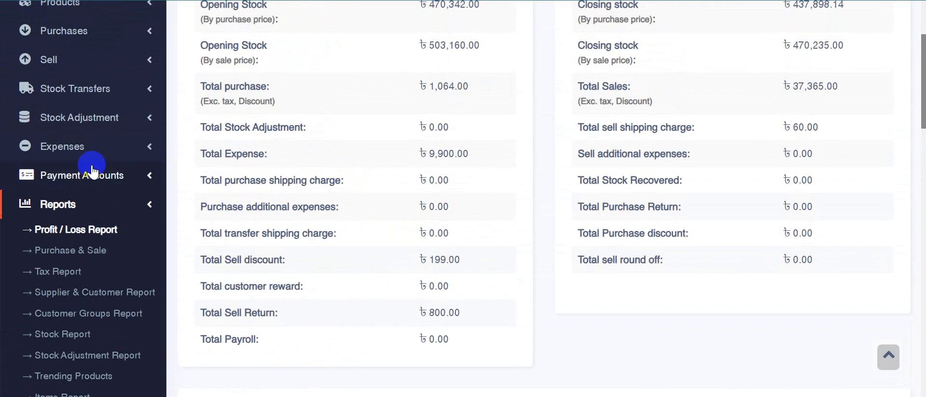
# Step: Check the Bookings page with its monthly calendar and the kitchen's list of all orders, and leave the kitchen view
pyautogui.click(101, 203)
pyautogui.scroll(-1, 98, 201)
pyautogui.scroll(-1, 98, 202)
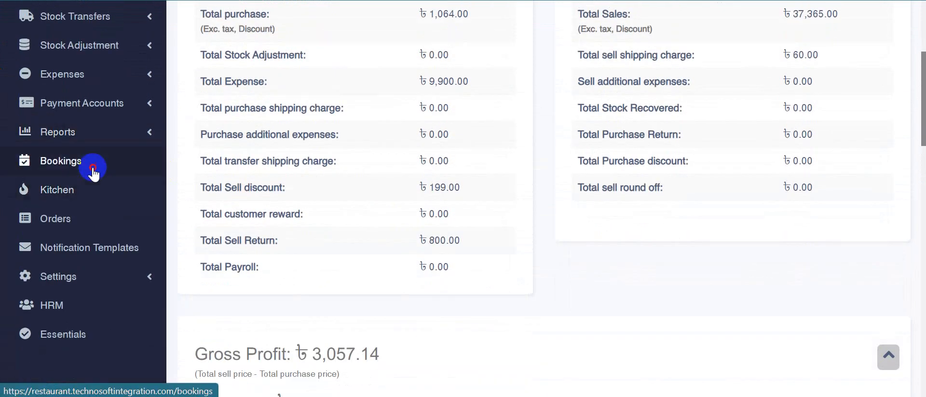
pyautogui.click(95, 173)
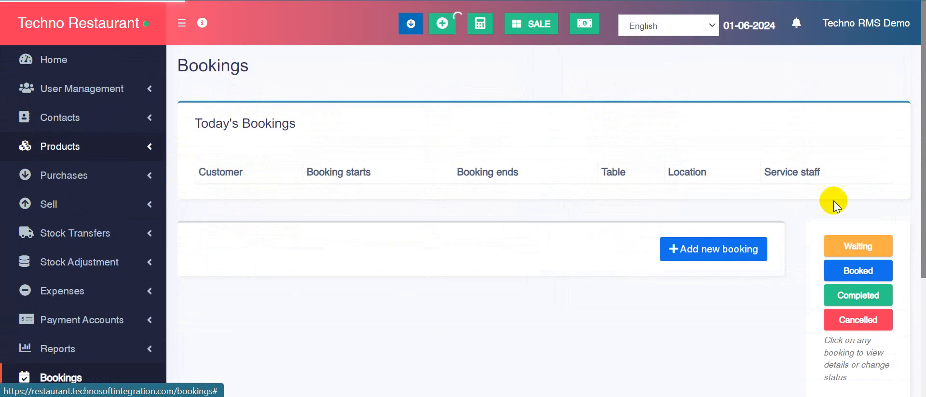
pyautogui.scroll(-5, 682, 240)
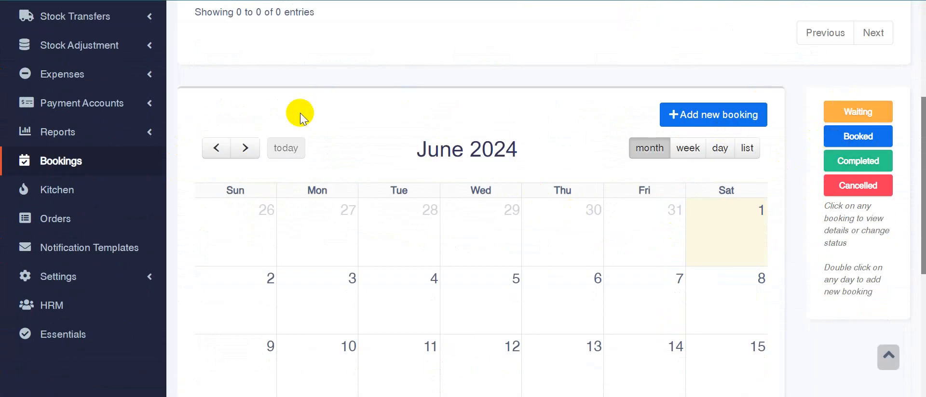
pyautogui.click(64, 194)
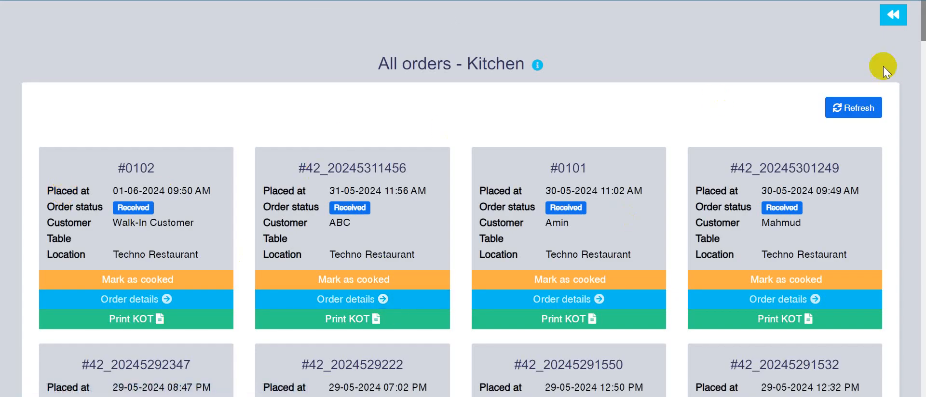
pyautogui.click(890, 22)
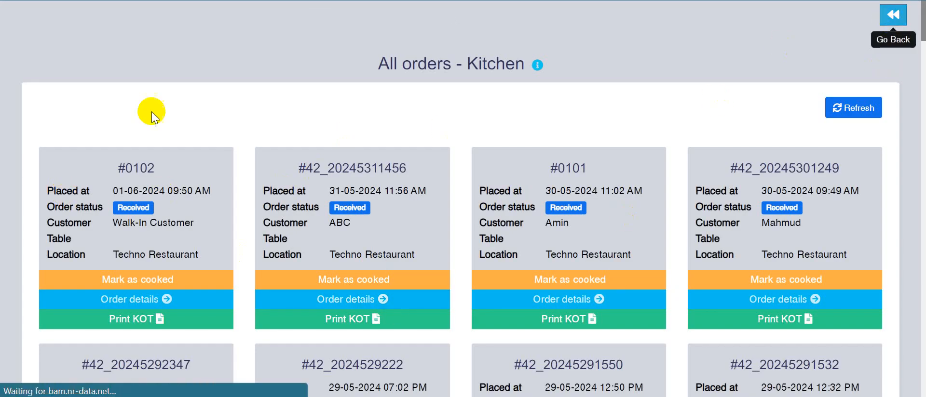
# Step: Look over the HRM overview of leaves, sales targets, payrolls and holidays, and return to the home dashboard
pyautogui.scroll(-8, 120, 115)
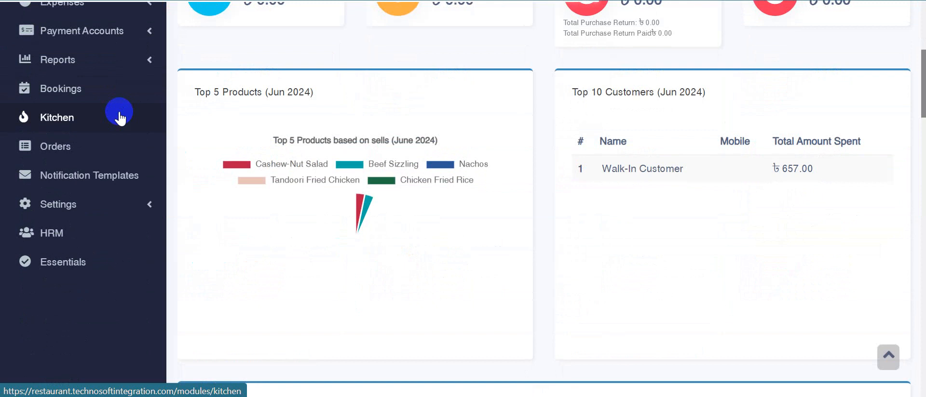
pyautogui.scroll(2, 119, 115)
pyautogui.click(58, 305)
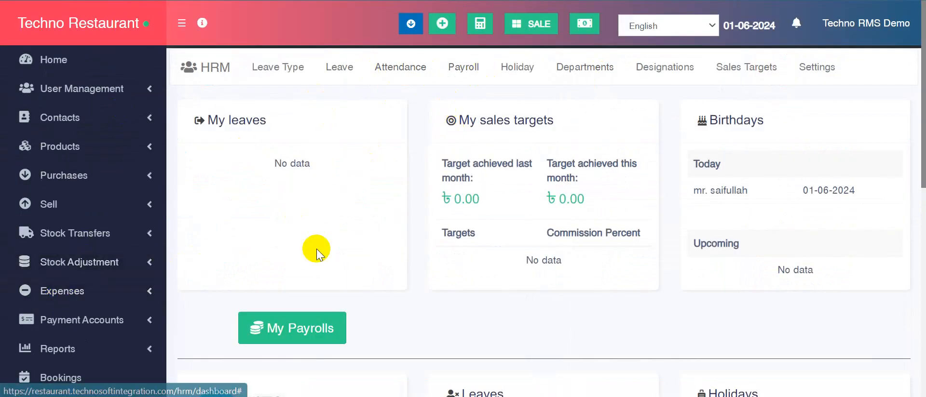
pyautogui.scroll(-3, 360, 263)
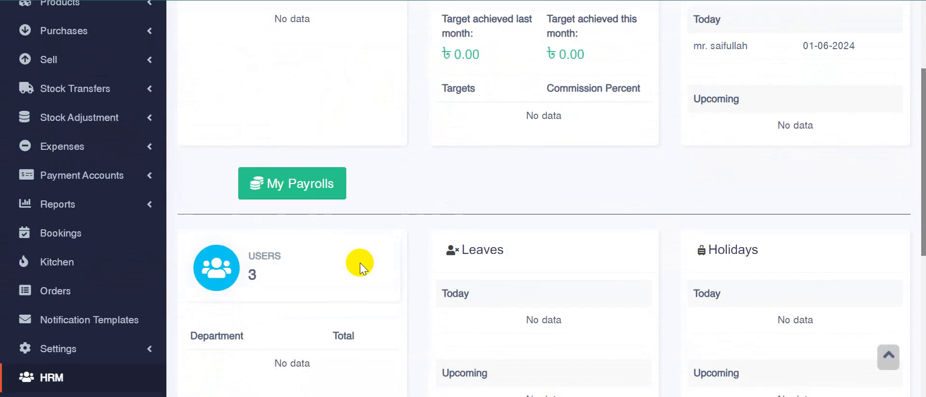
pyautogui.scroll(-1, 360, 262)
pyautogui.scroll(3, 360, 262)
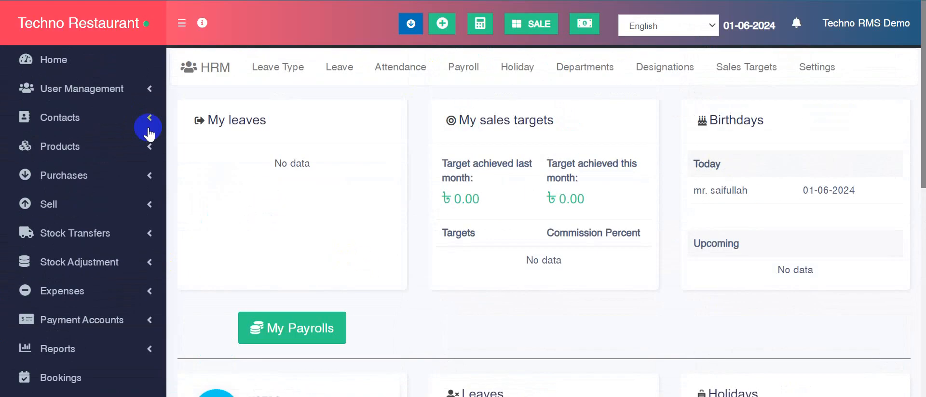
pyautogui.click(116, 72)
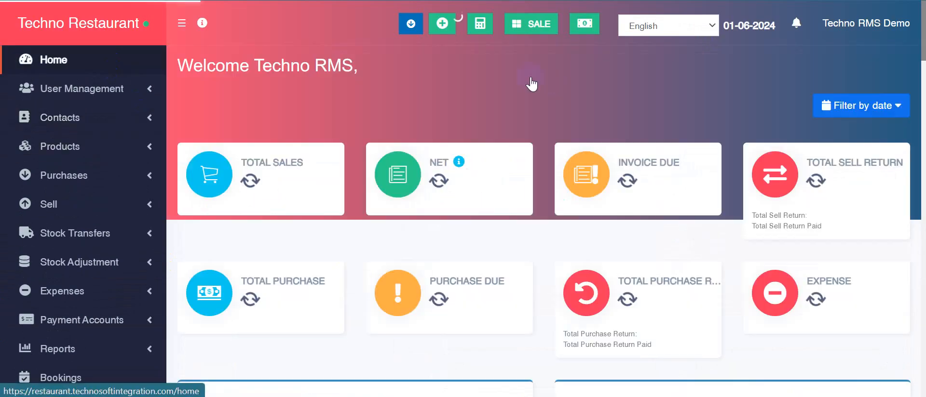